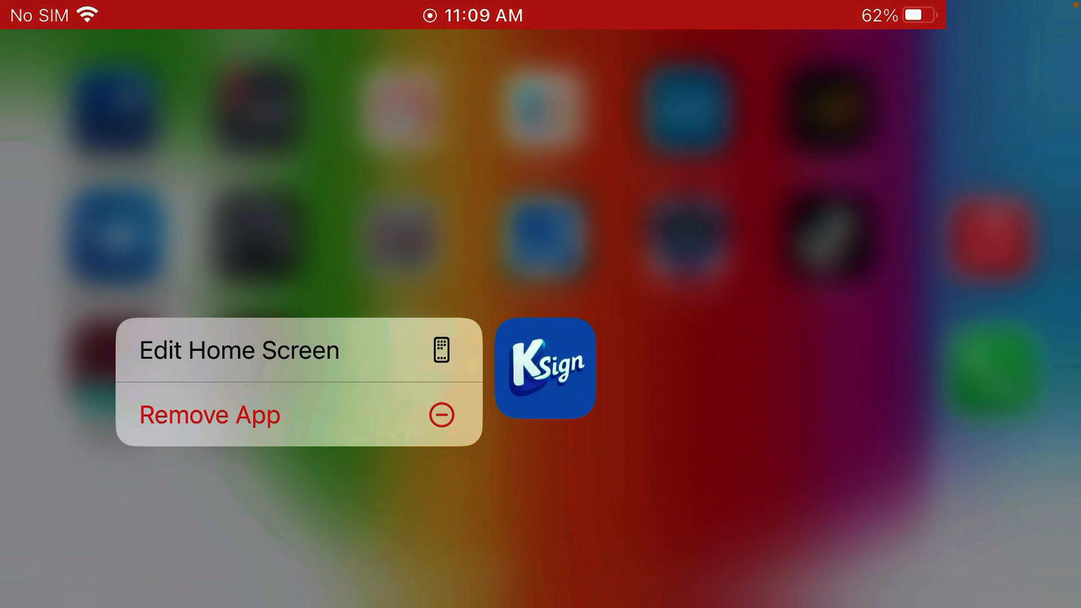
Dismiss the Ksign quick menu so Safari can be opened to khoindvn.io.vn.
left_click(759, 506)
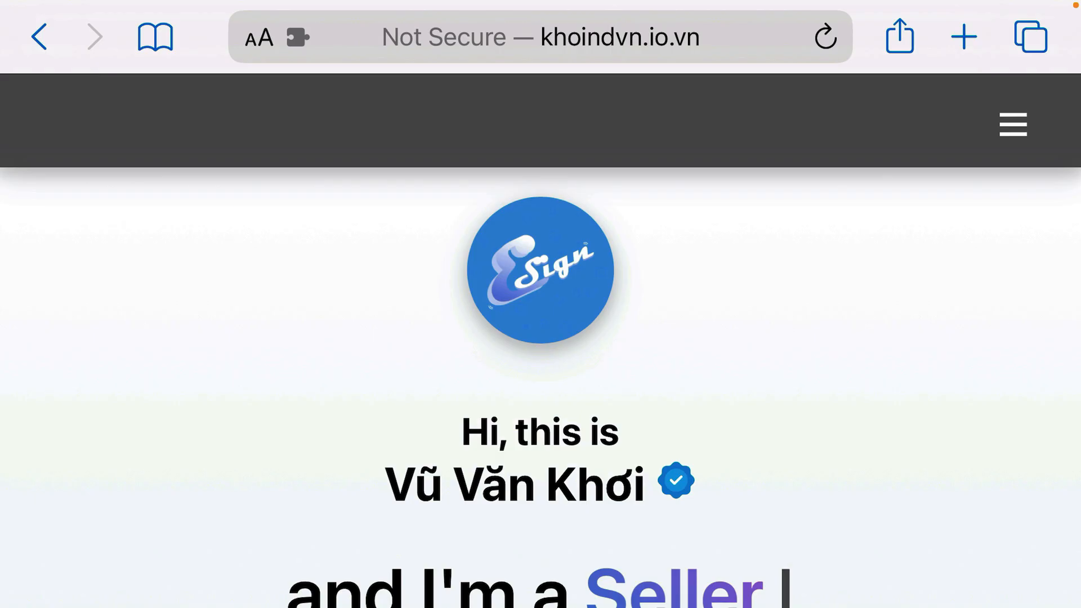
scroll(540, 338, "down", 5)
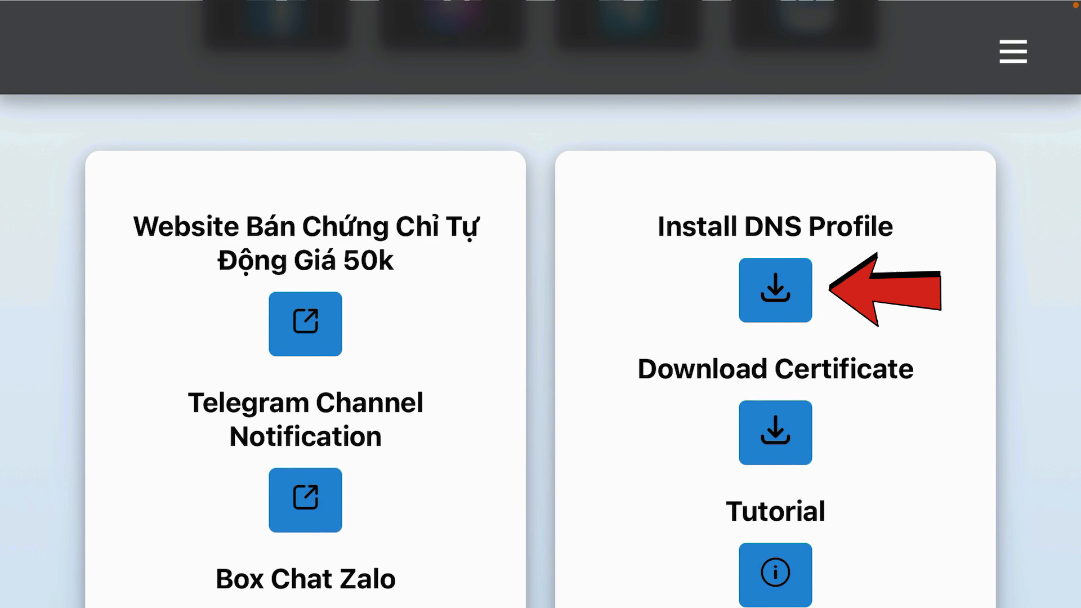
Download the DNS configuration profile, allowing it and closing the Profile Downloaded notice.
left_click(775, 289)
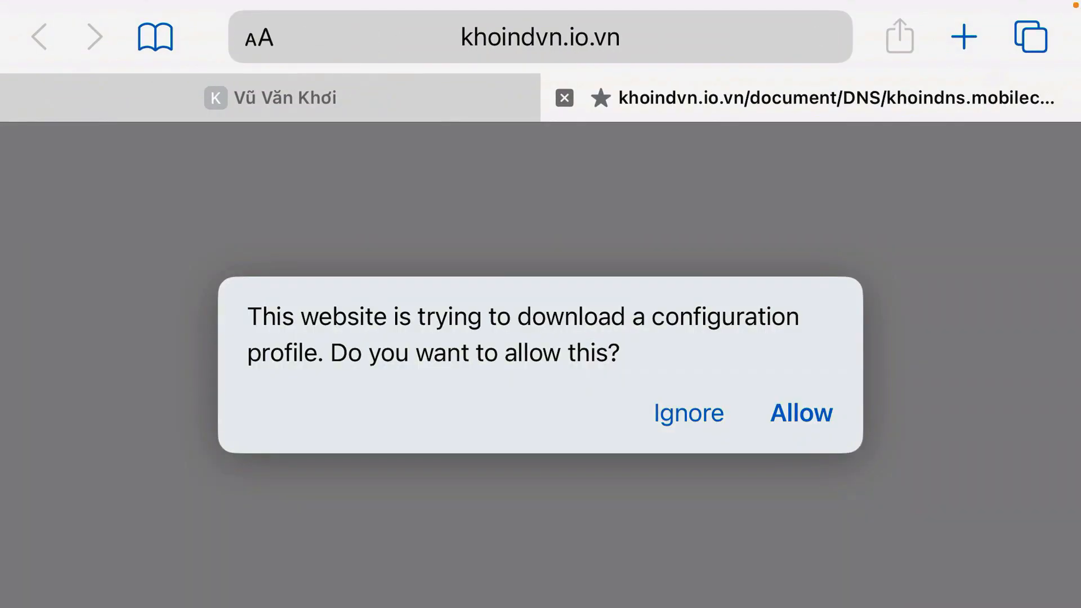
left_click(801, 413)
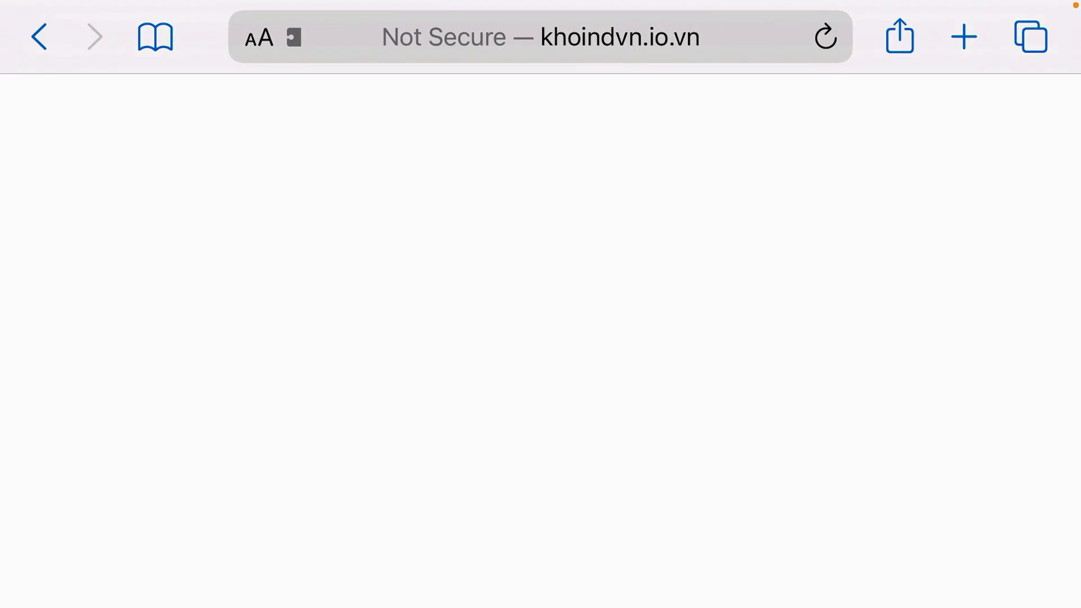
left_click(541, 377)
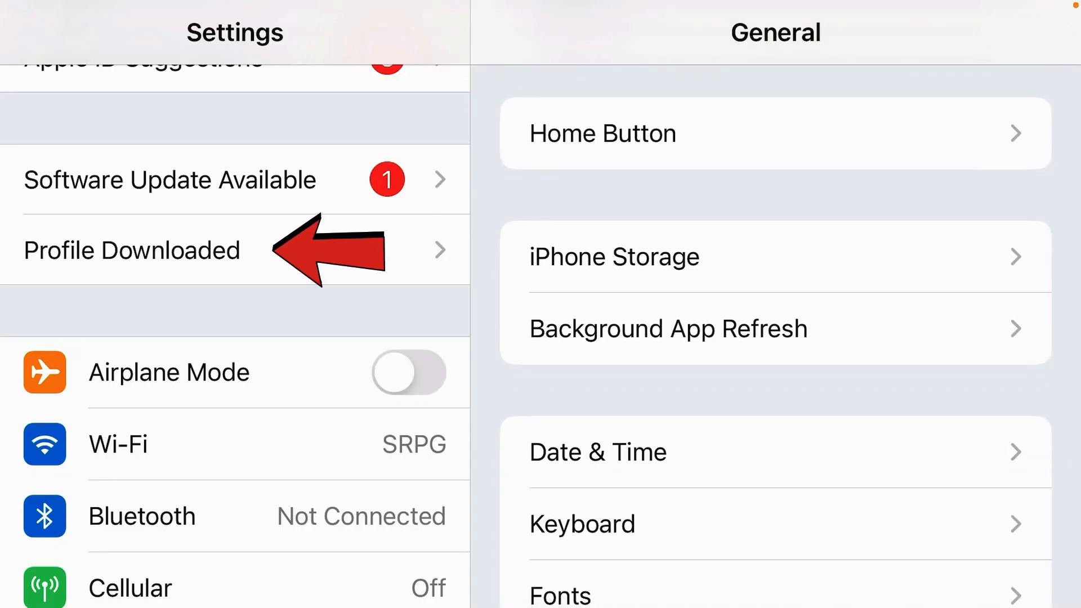
Install the downloaded KhoinDNS profile, entering the passcode and confirming past the DNS warning.
left_click(132, 250)
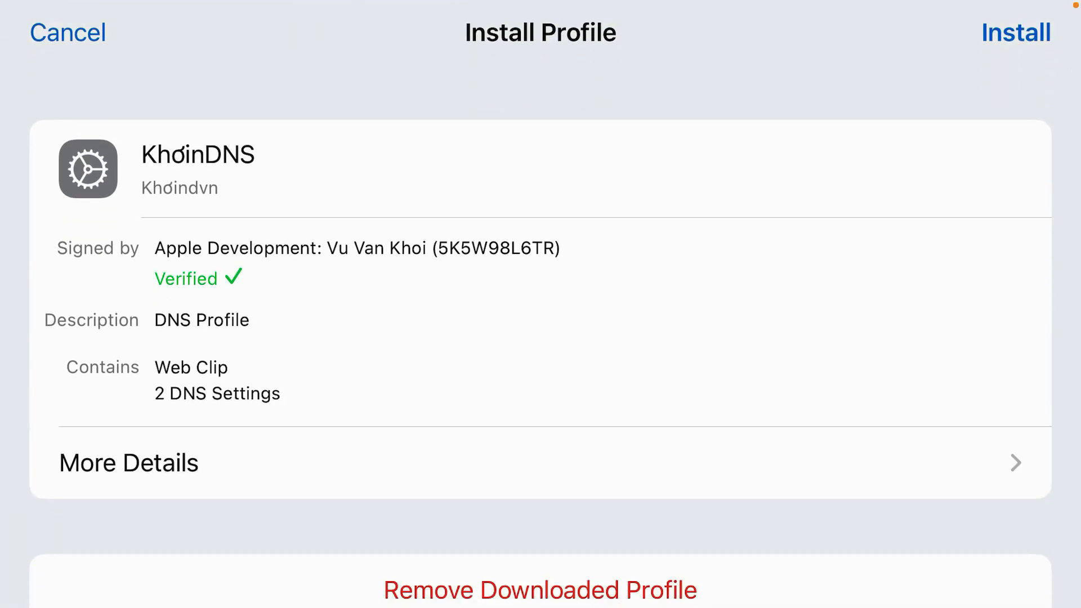
left_click(1016, 32)
left_click(255, 502)
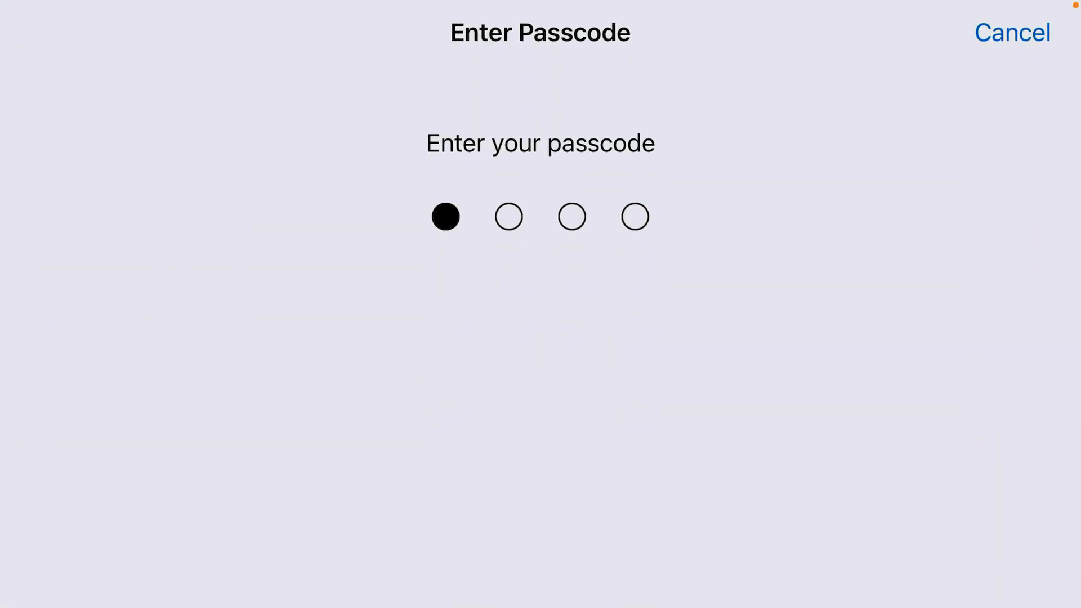
left_click(255, 502)
left_click(1015, 32)
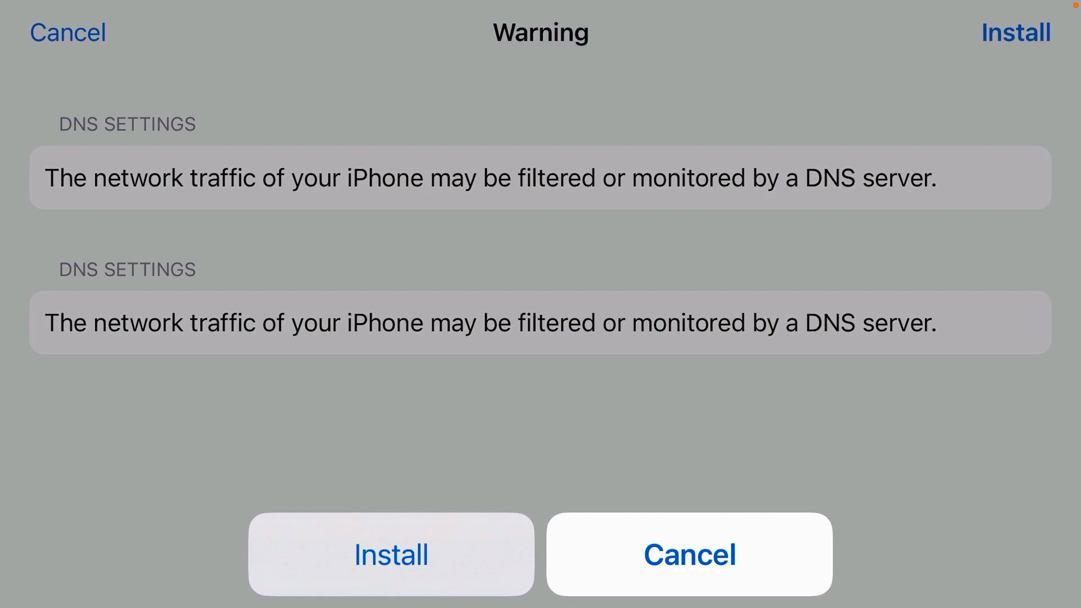
left_click(388, 554)
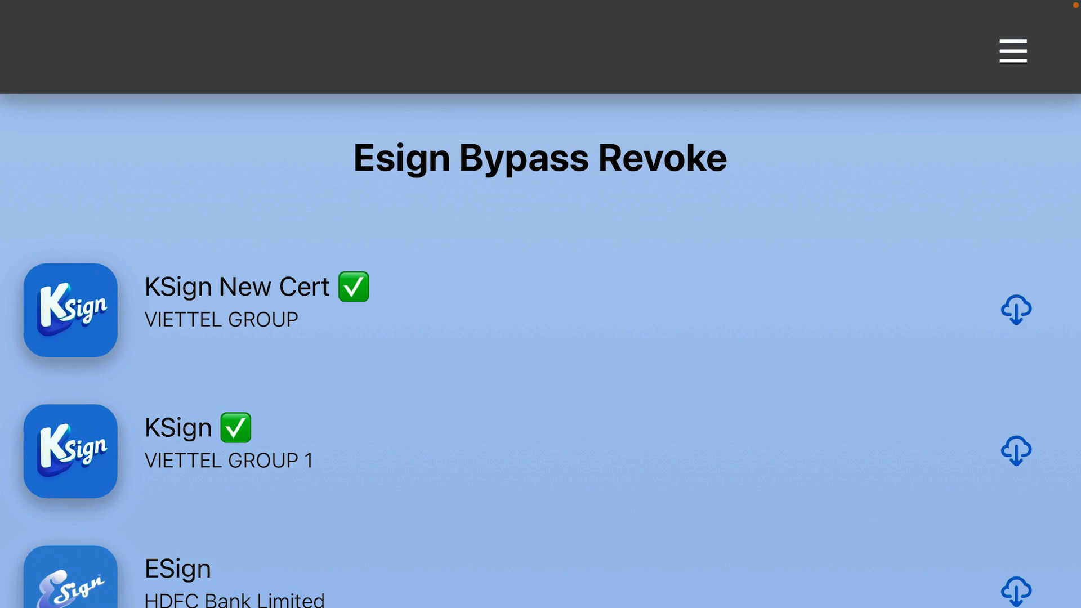
scroll(540, 381, "down", 1)
scroll(541, 380, "down", 2)
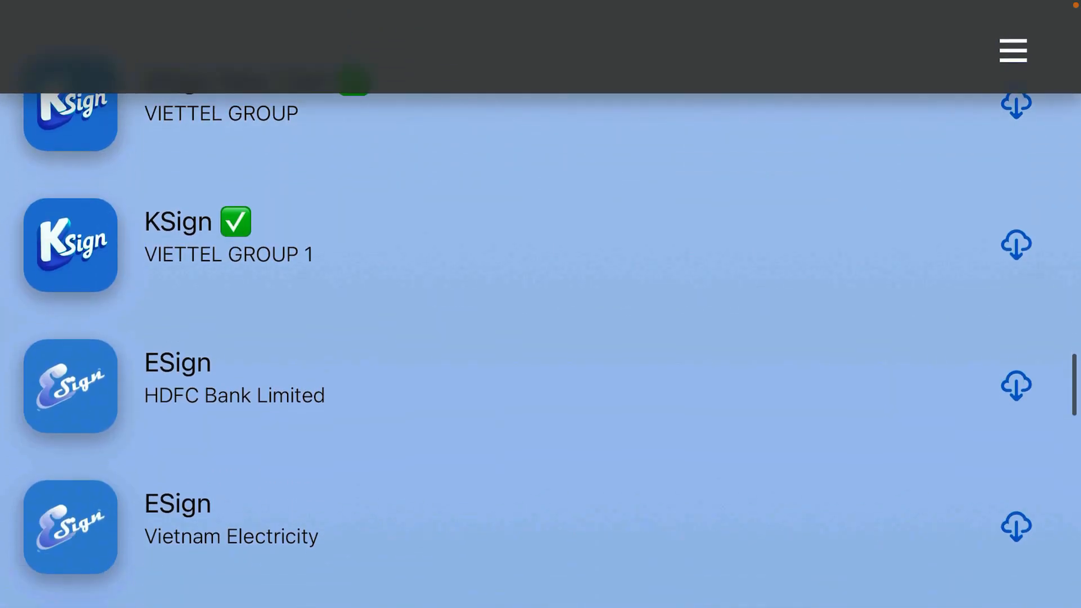
scroll(540, 380, "up", 3)
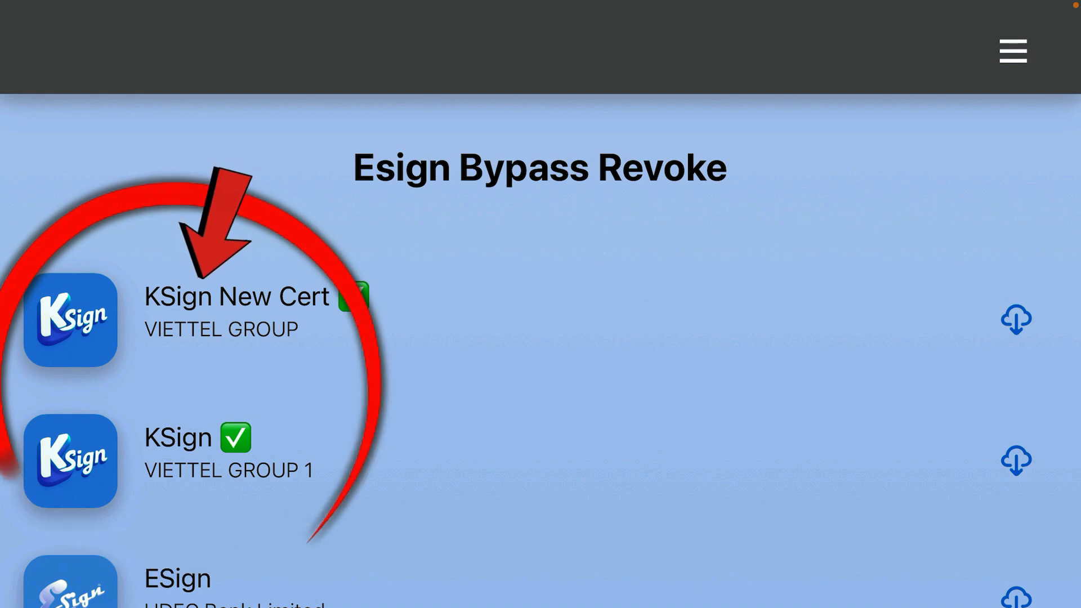
Install the KSign New Cert (VIETTEL GROUP) build from the Esign Bypass Revoke list.
left_click(540, 320)
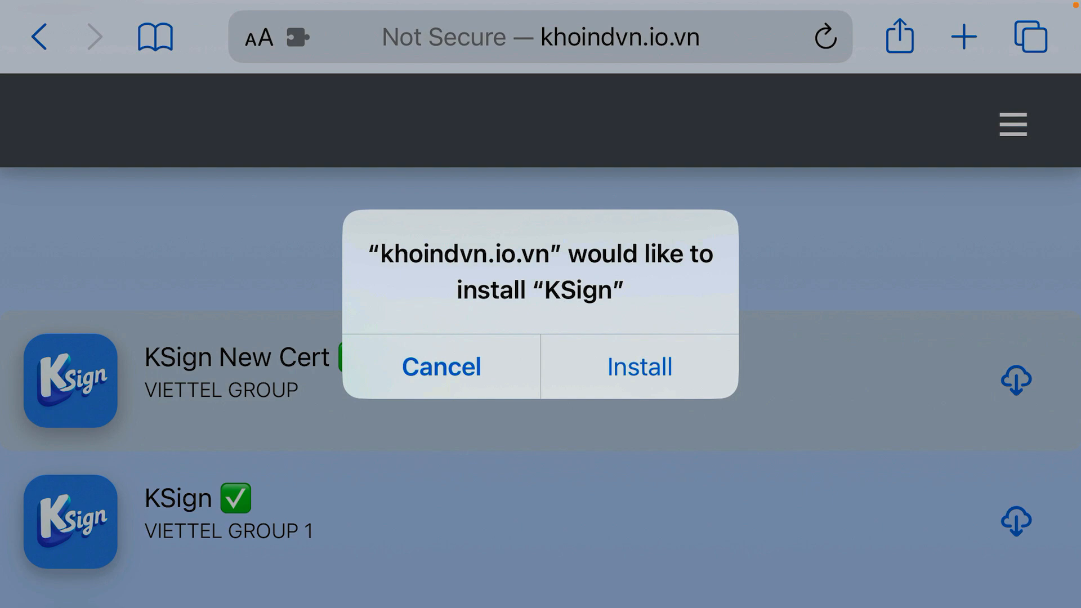
left_click(639, 367)
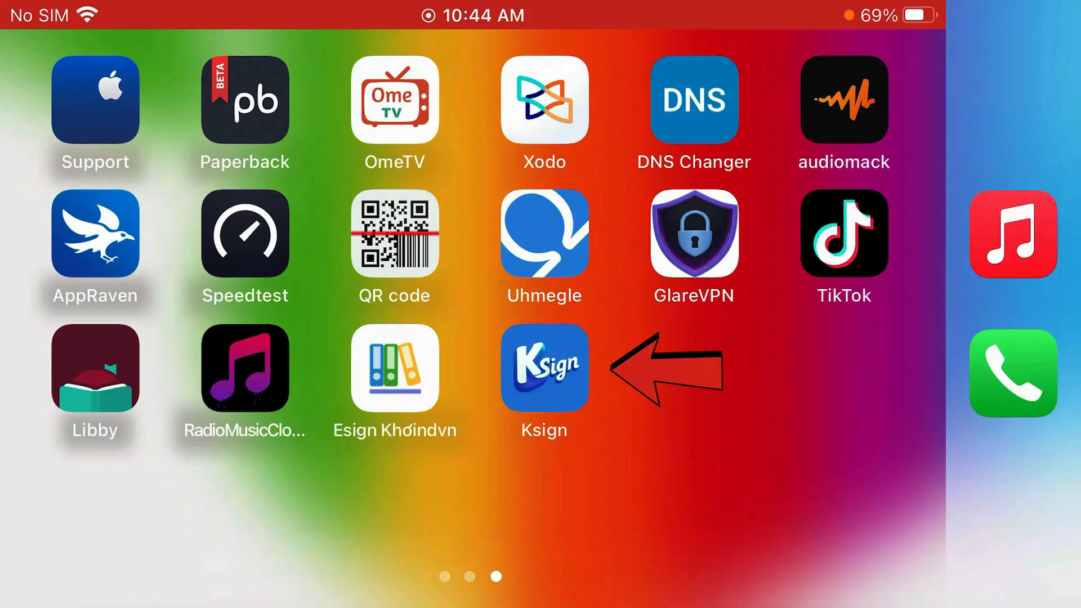
Try launching Ksign and cancel the Untrusted Enterprise Developer alert.
left_click(544, 369)
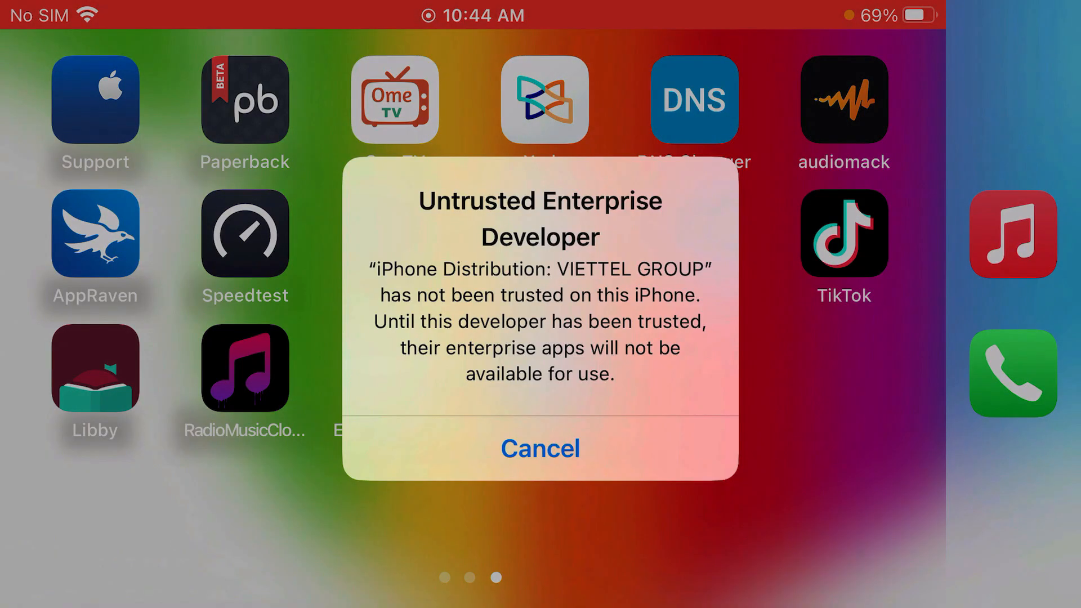
left_click(541, 448)
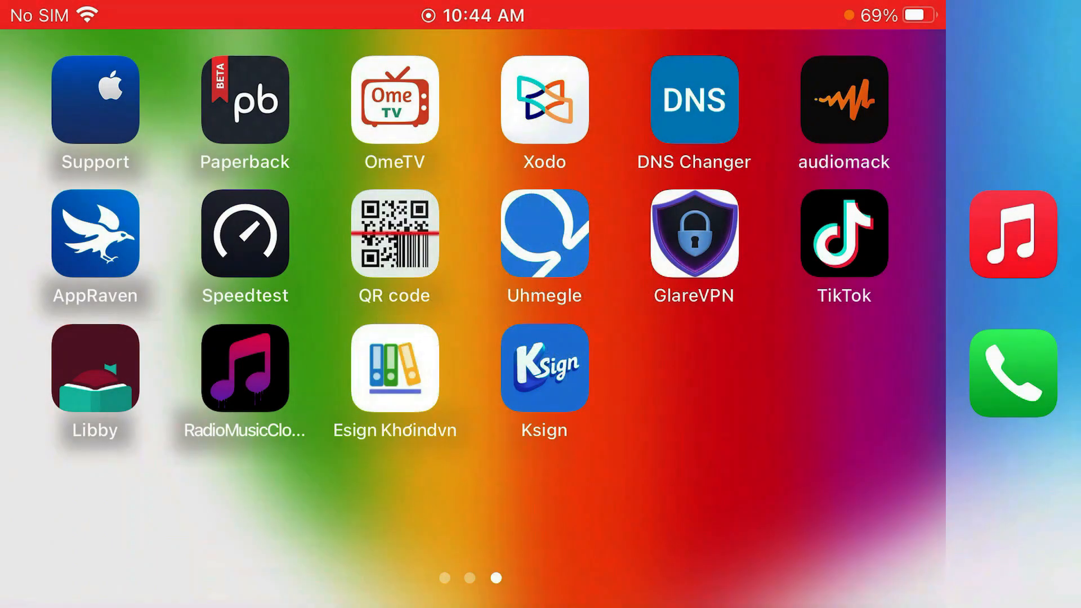
scroll(473, 321, "left", 5)
scroll(472, 321, "left", 5)
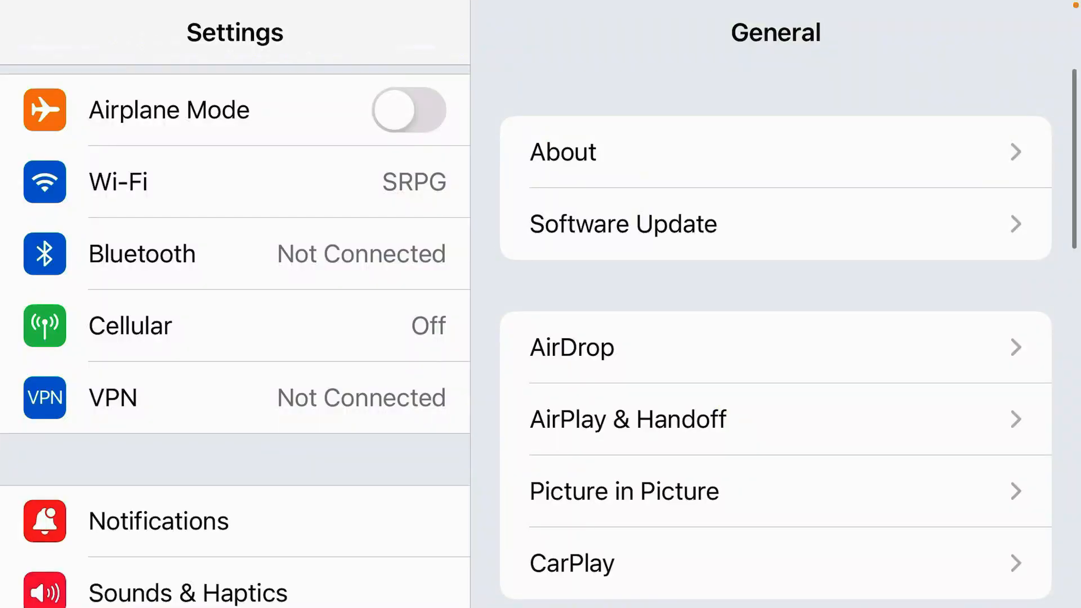
scroll(775, 338, "down", 5)
scroll(775, 338, "down", 5)
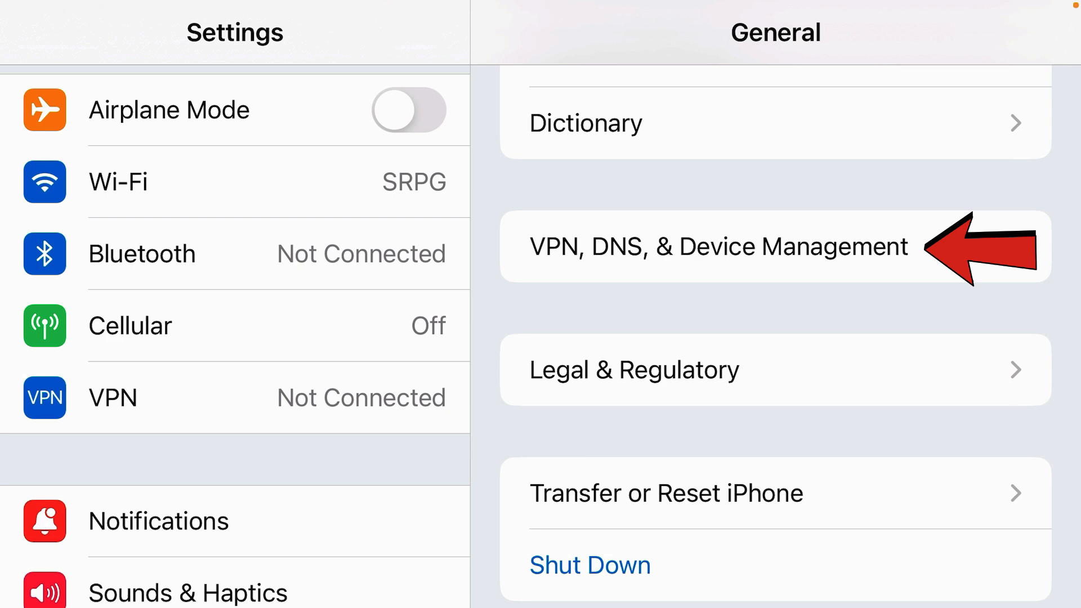
Trust the VIETTEL GROUP enterprise developer under VPN, DNS & Device Management.
left_click(718, 246)
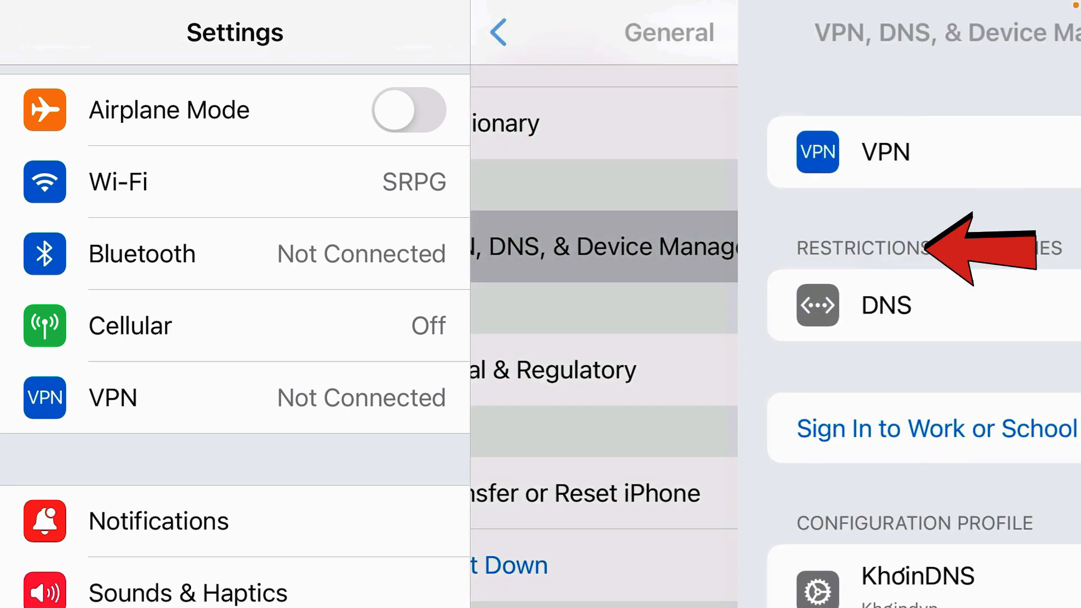
scroll(775, 338, "down", 5)
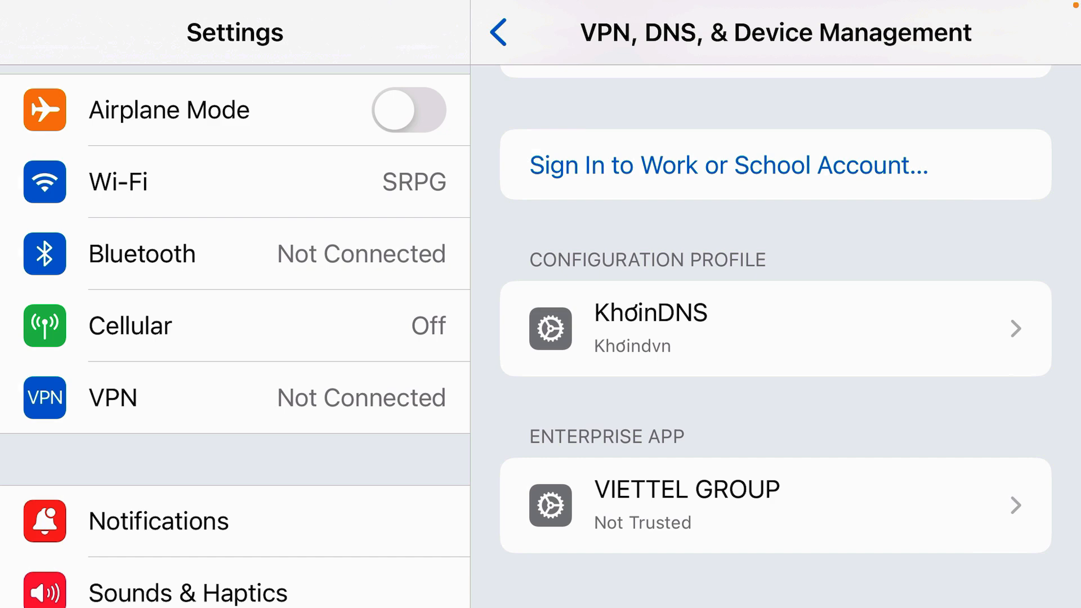
left_click(776, 505)
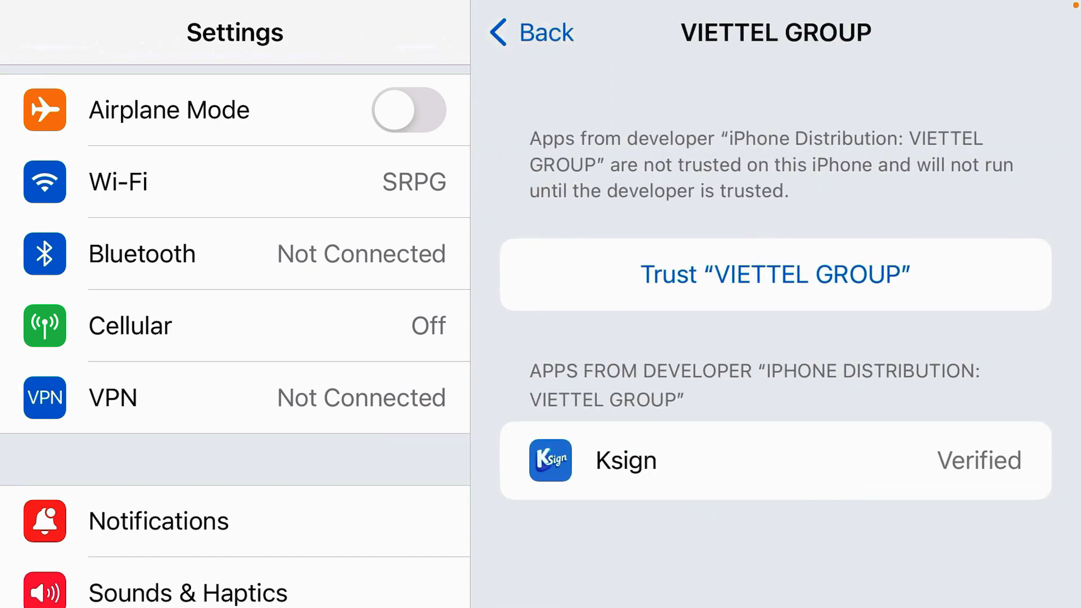
left_click(775, 274)
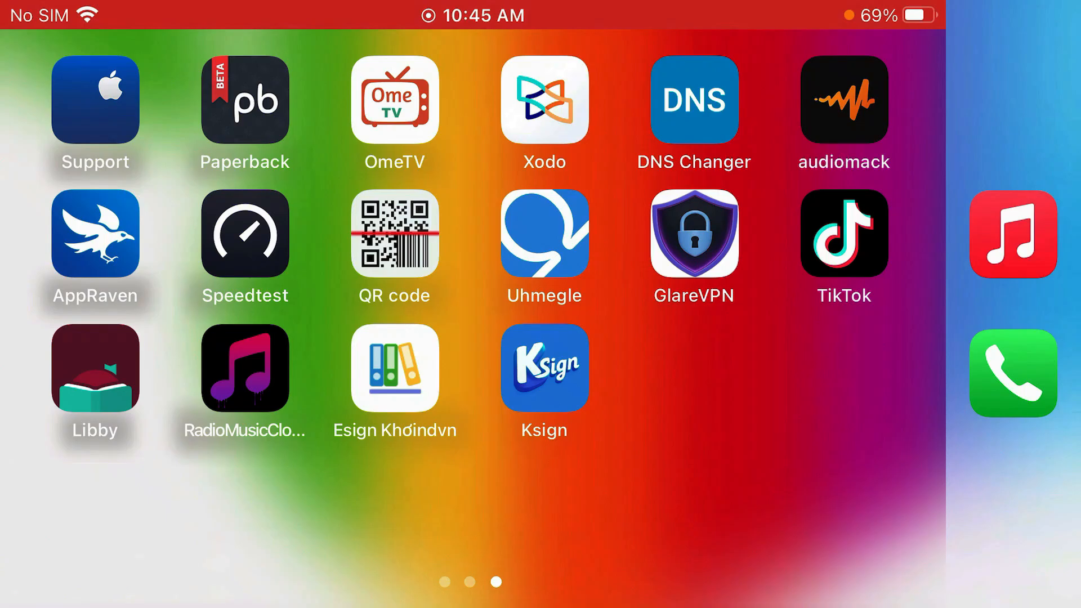
Launch Ksign and view its Settings showing no certificate selected.
left_click(545, 369)
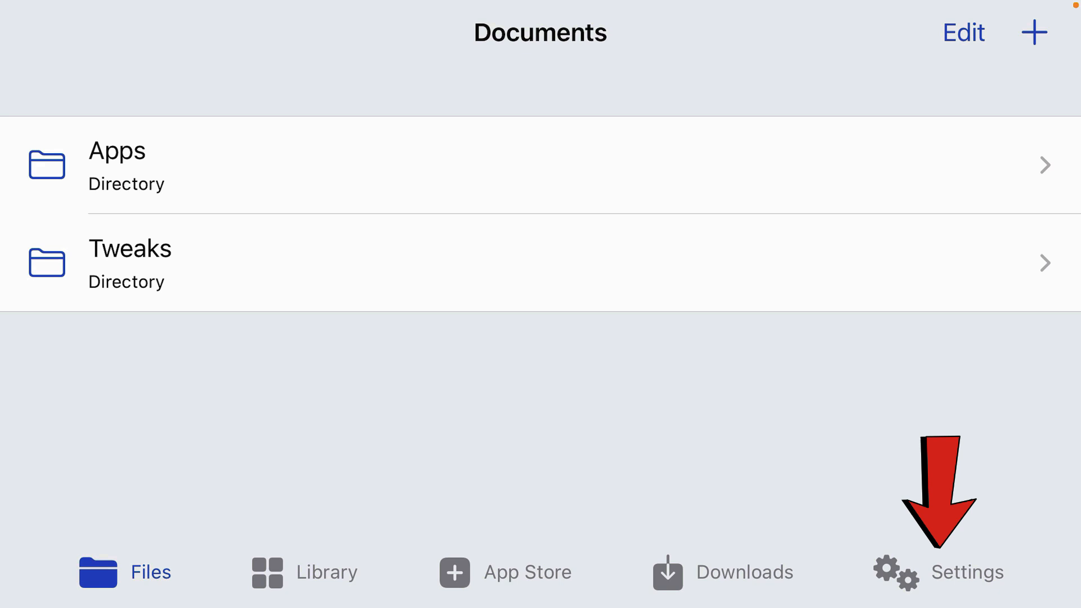
left_click(967, 571)
scroll(541, 304, "down", 5)
scroll(541, 304, "down", 5)
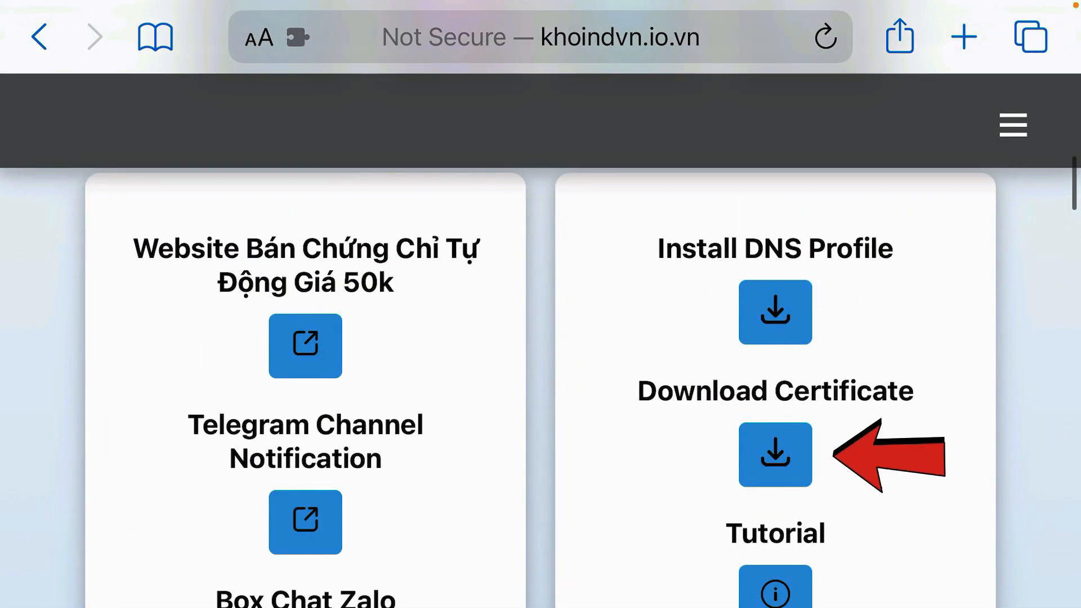
Download the Certs-Khoindvn.zip certificate bundle from the site.
left_click(776, 455)
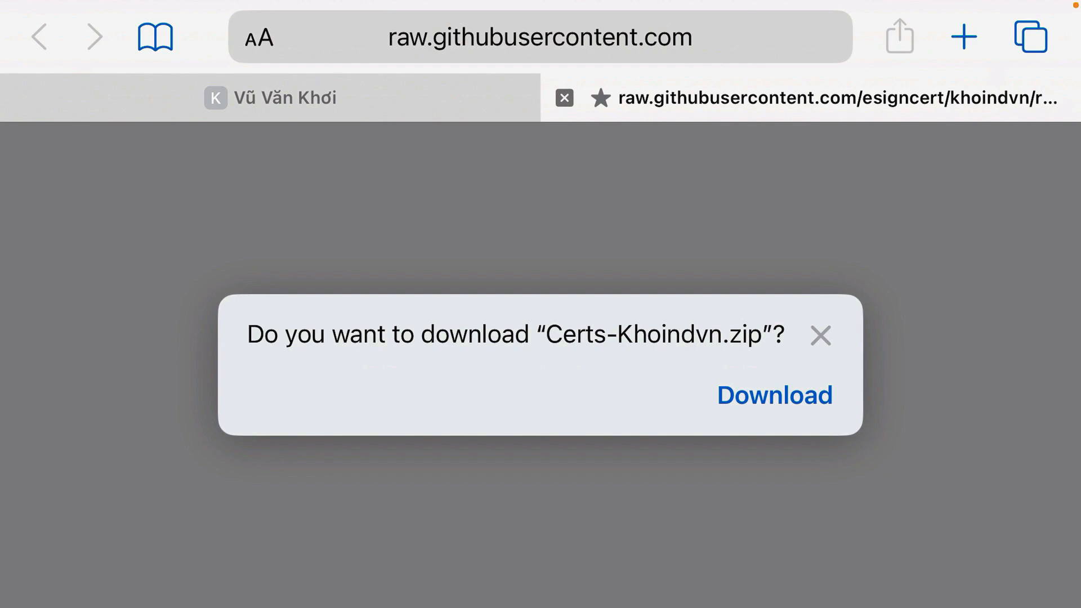
left_click(775, 395)
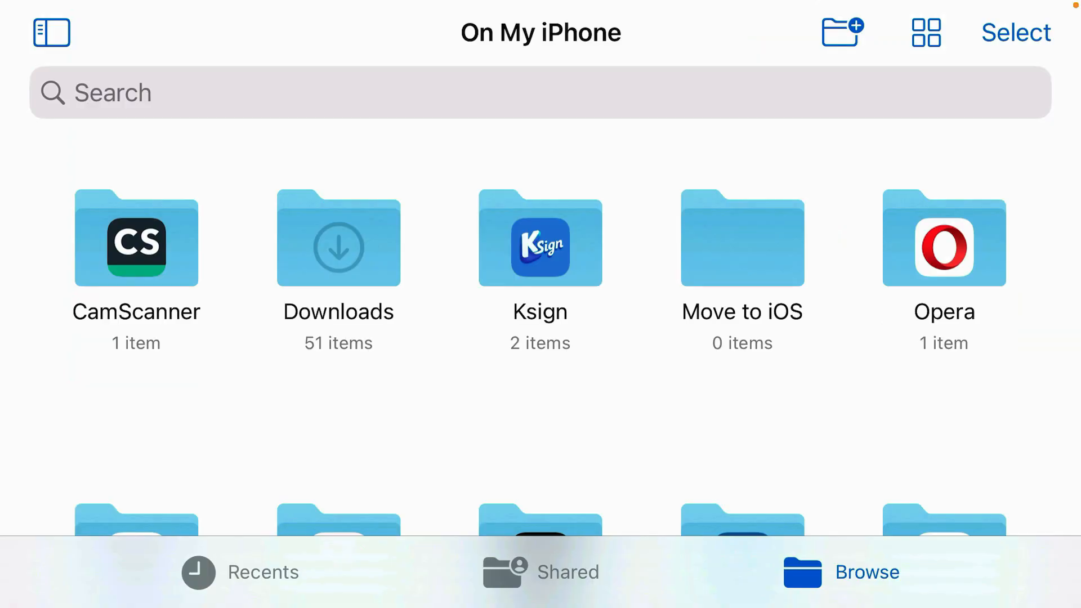
Extract Certs-Khoindvn.zip in Downloads and enter the Certs-Khoindvn folder.
left_click(338, 245)
scroll(540, 337, "down", 5)
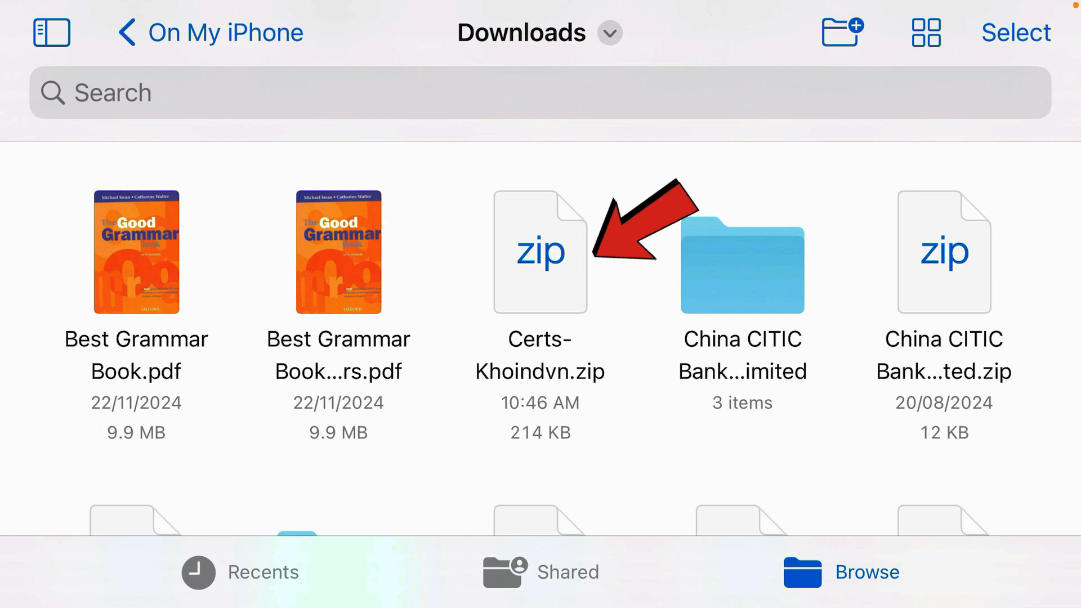
left_click(541, 251)
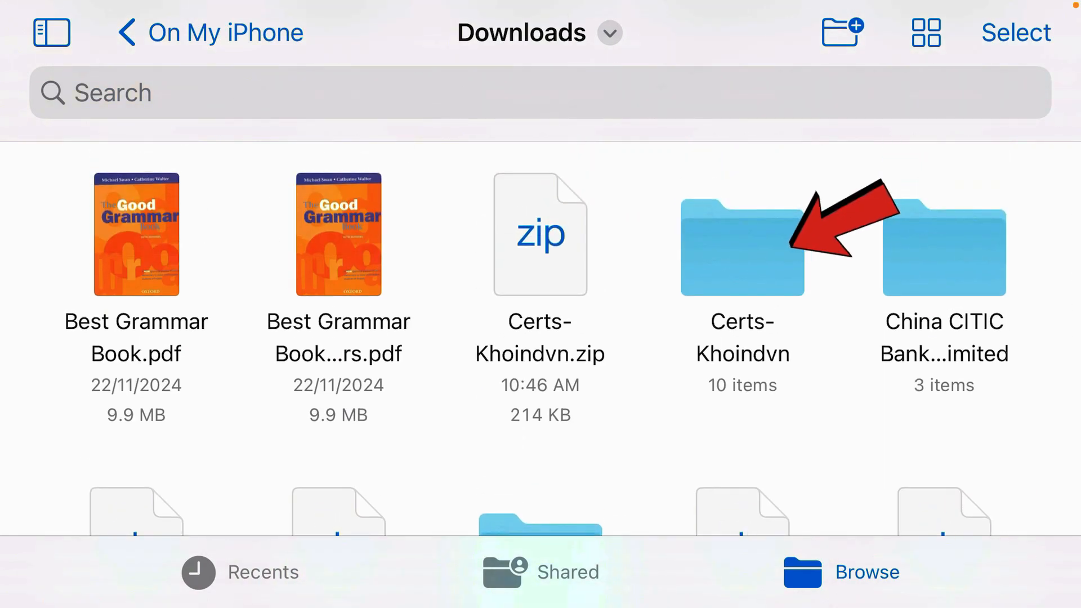
left_click(742, 227)
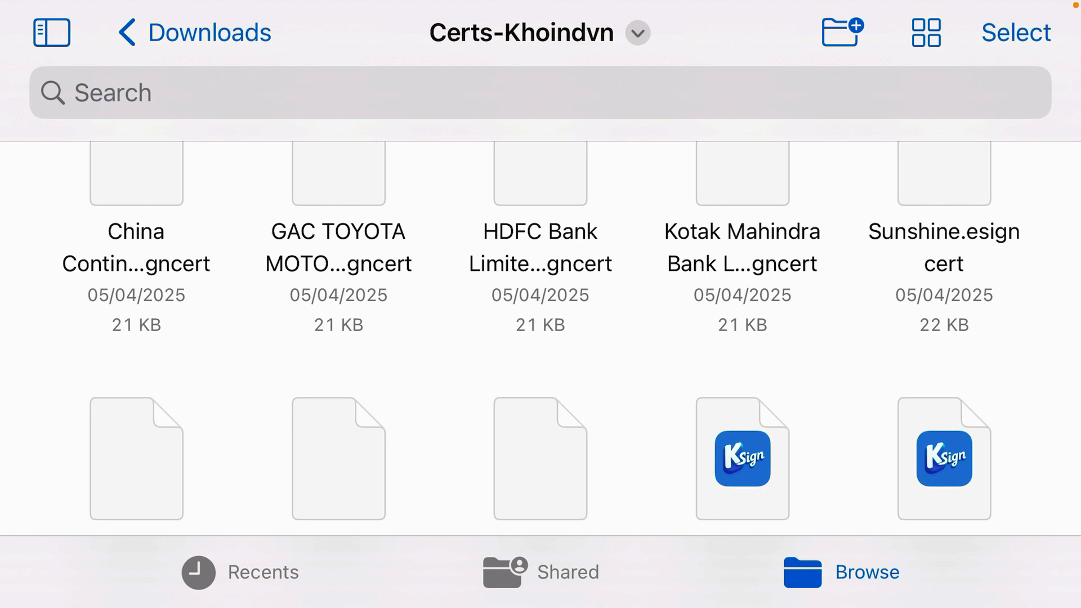
scroll(540, 337, "down", 3)
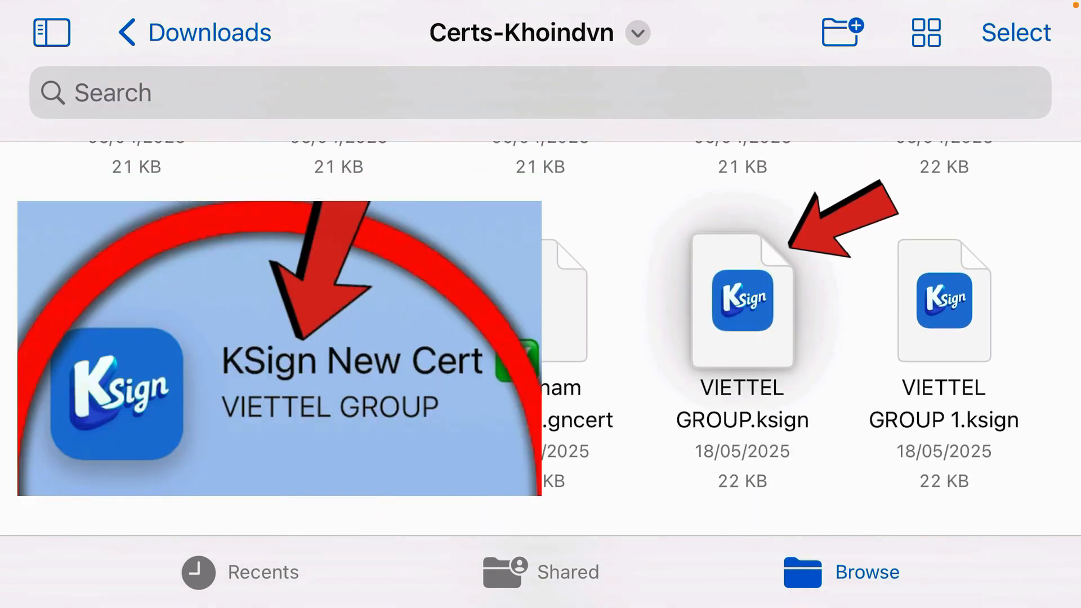
Check the actions for VIETTEL GROUP.ksign, then return to the Home Screen.
right_click(742, 300)
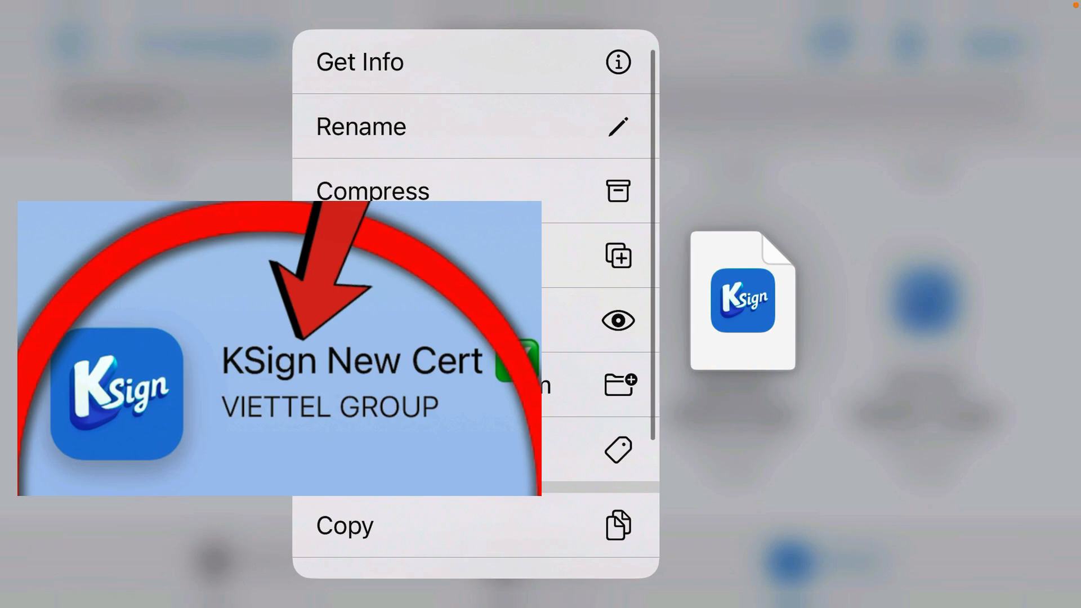
key("Escape")
right_click(742, 300)
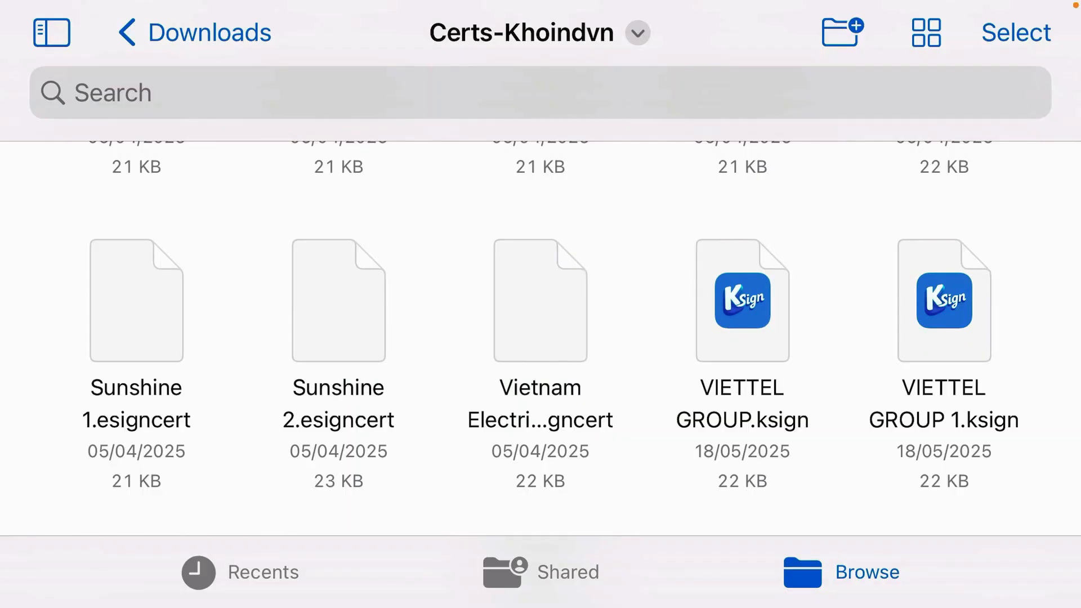
key("super+h")
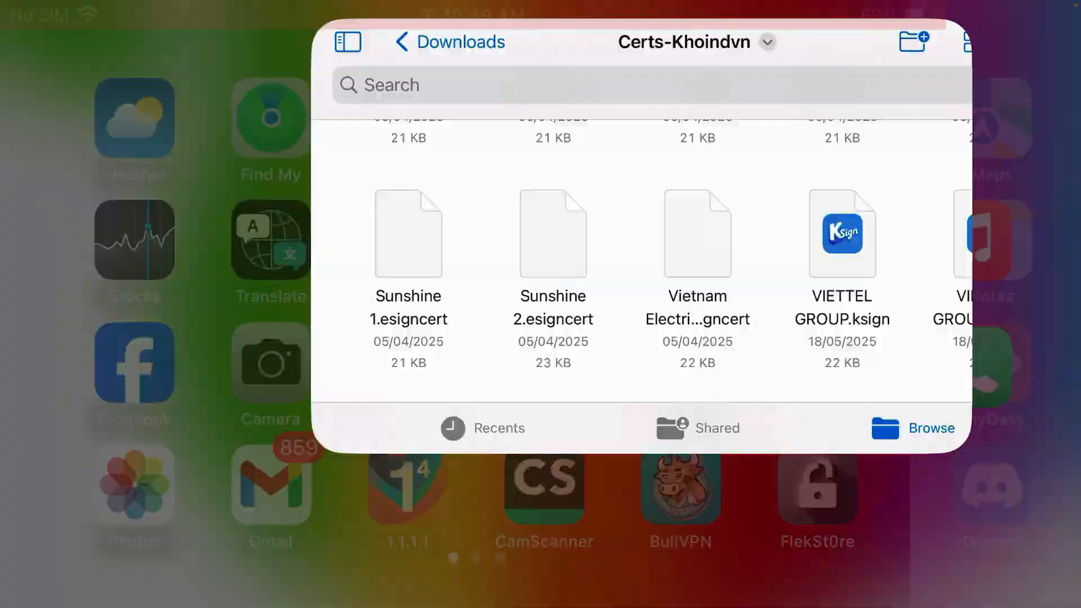
In KSign's certificate settings, start importing a certificate from a .ksign file.
left_click(839, 97)
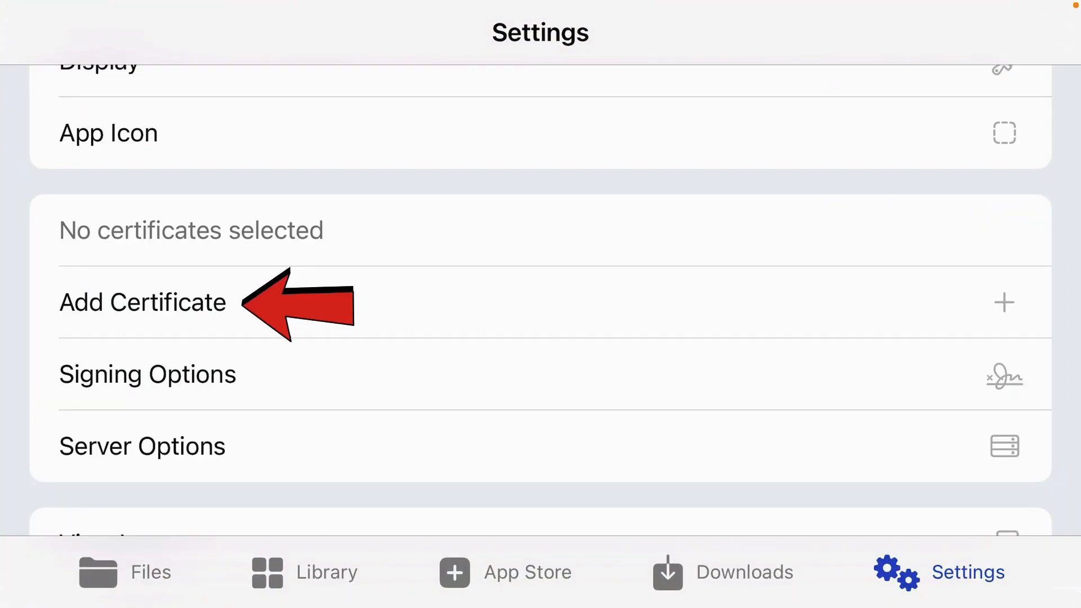
left_click(143, 302)
left_click(662, 174)
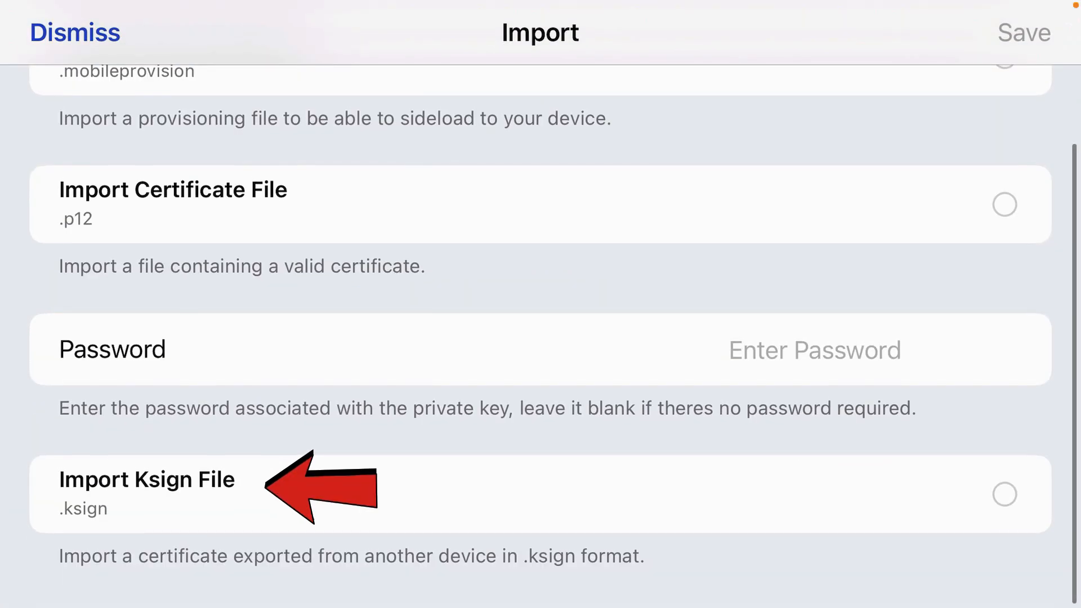
left_click(540, 494)
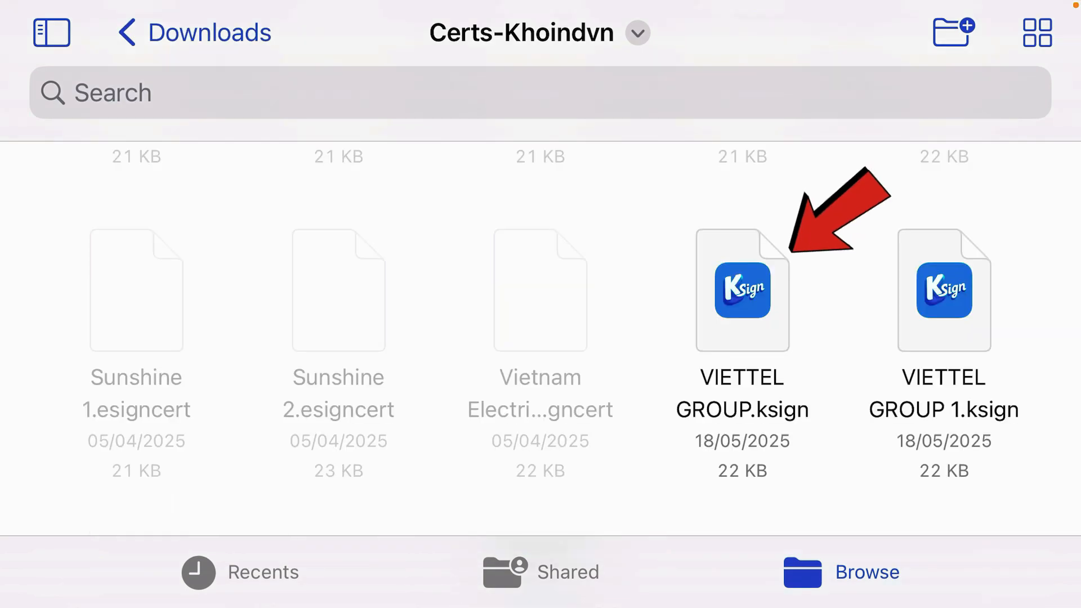
Import VIETTEL GROUP.ksign as the active certificate (170 days left) and return to Settings.
left_click(742, 290)
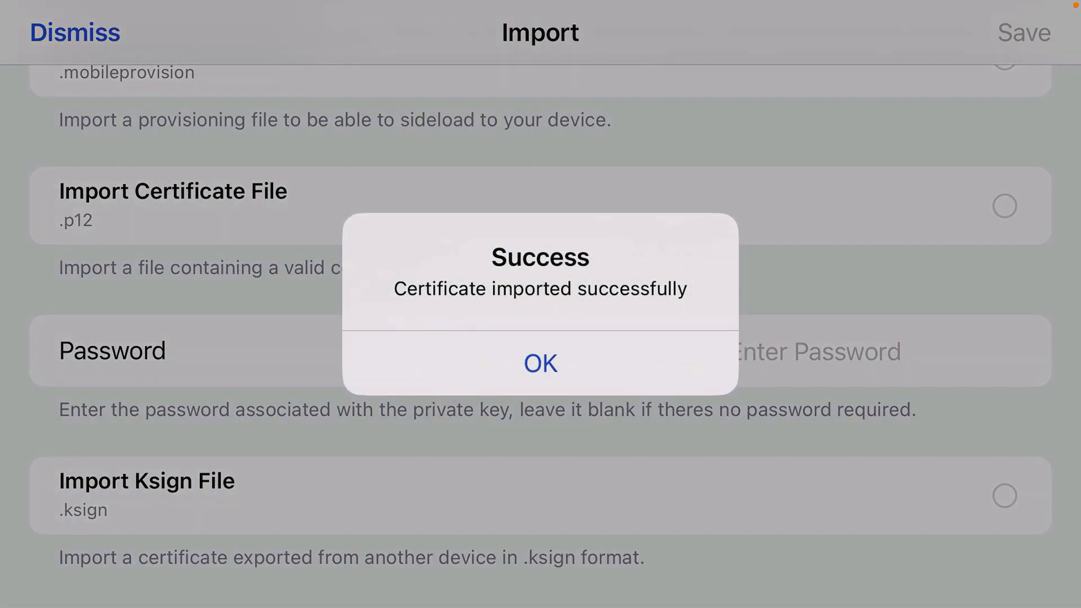
left_click(541, 363)
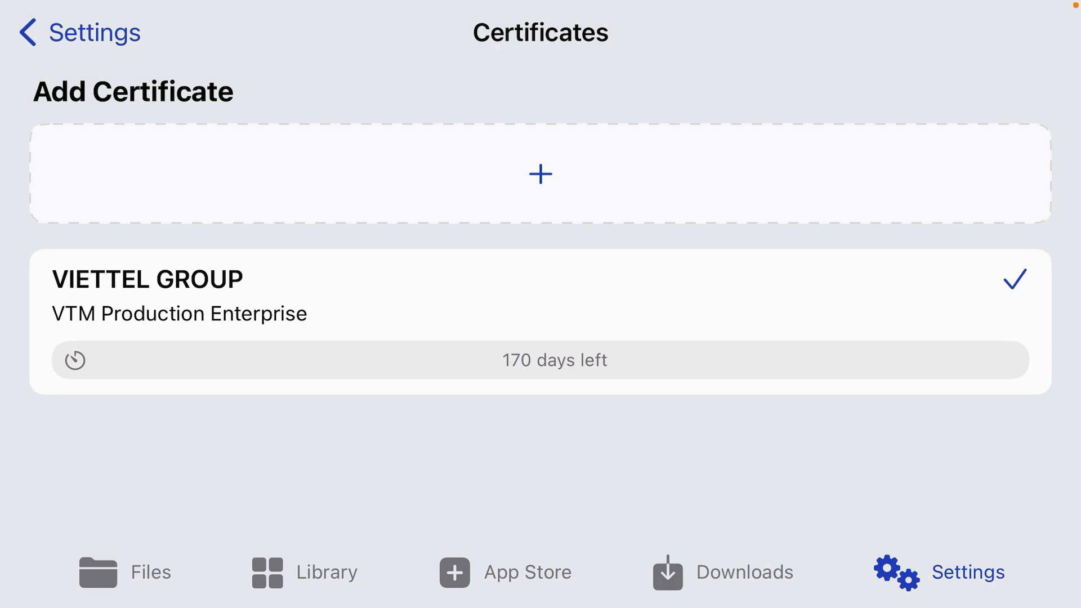
left_click(76, 33)
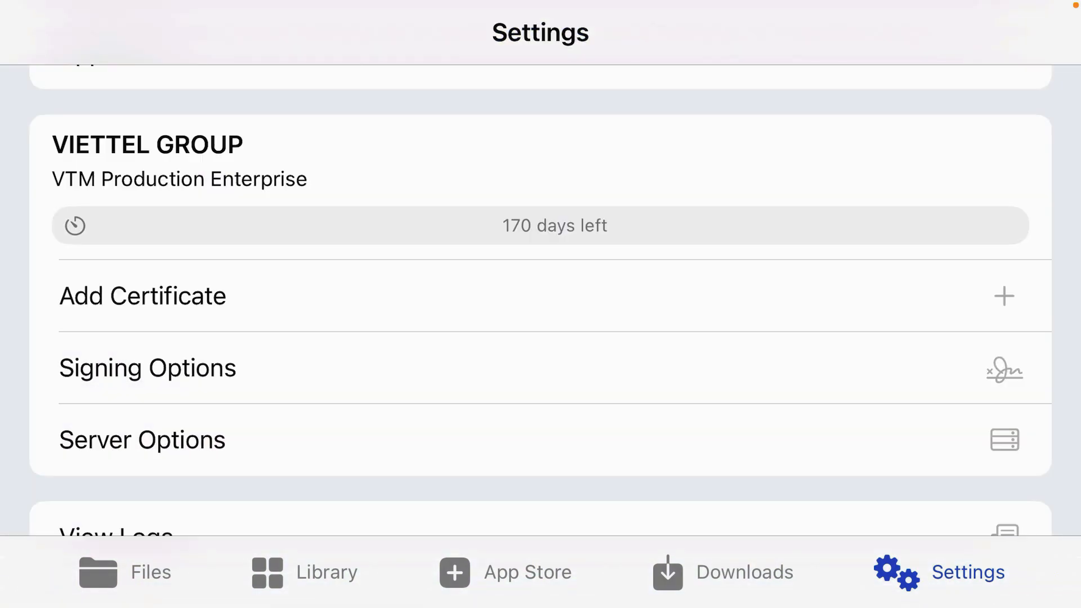
Import Palera1n loader.ipa from Downloads into KSign's Files storage.
left_click(125, 571)
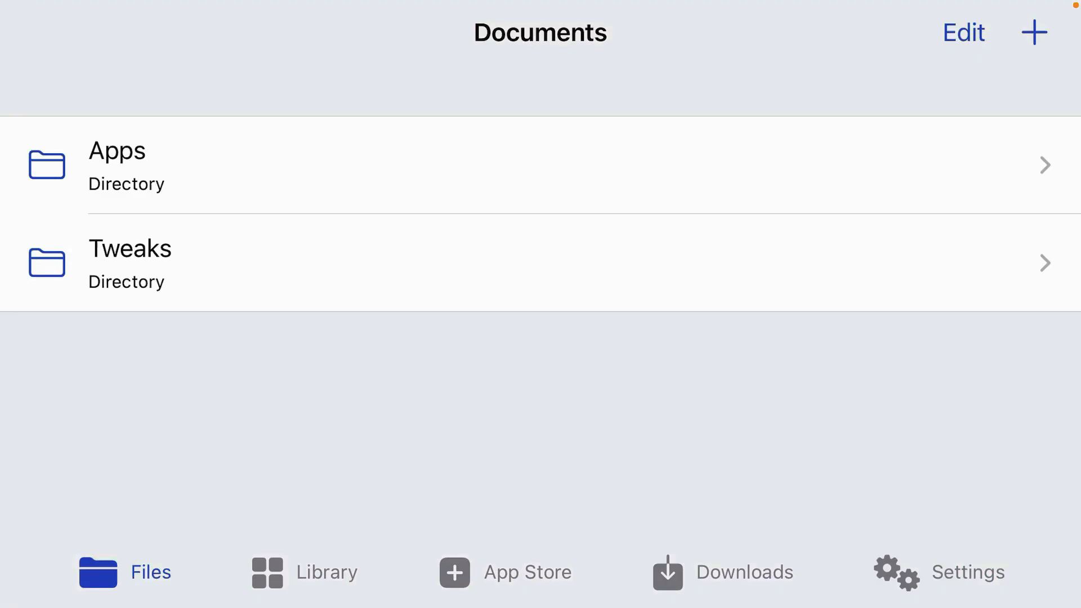
left_click(1034, 32)
left_click(819, 97)
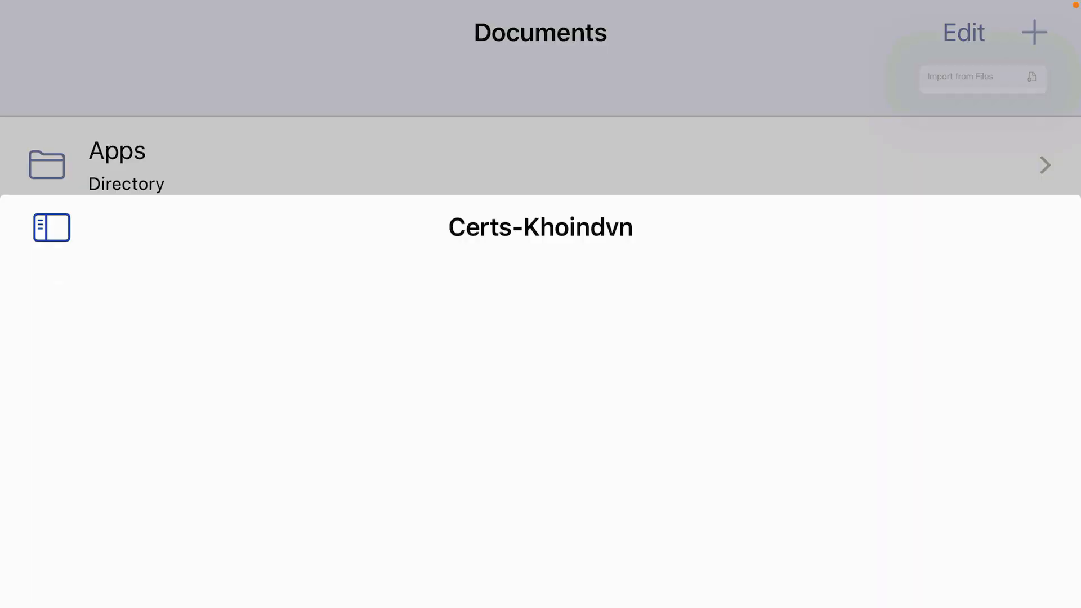
left_click(539, 266)
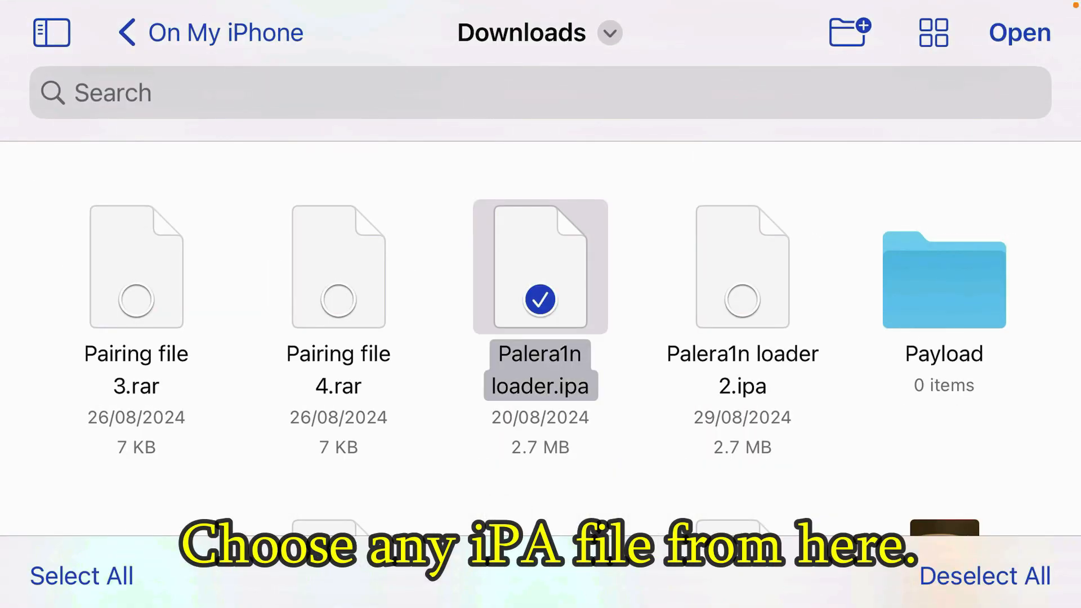
left_click(1018, 32)
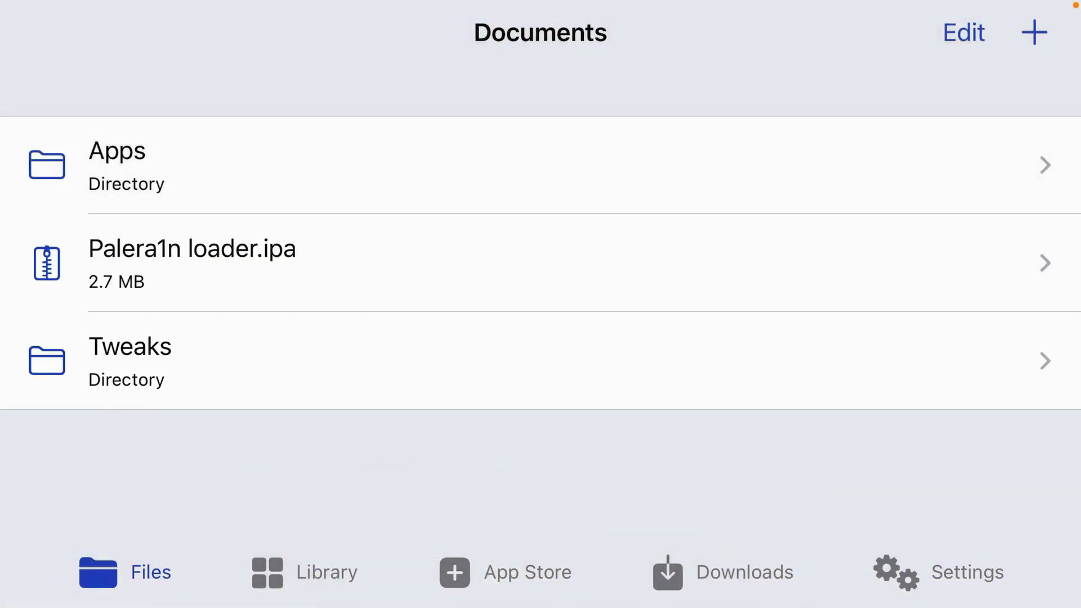
Add Palera1n loader.ipa to the app library and view it under Downloaded Apps.
left_click(541, 263)
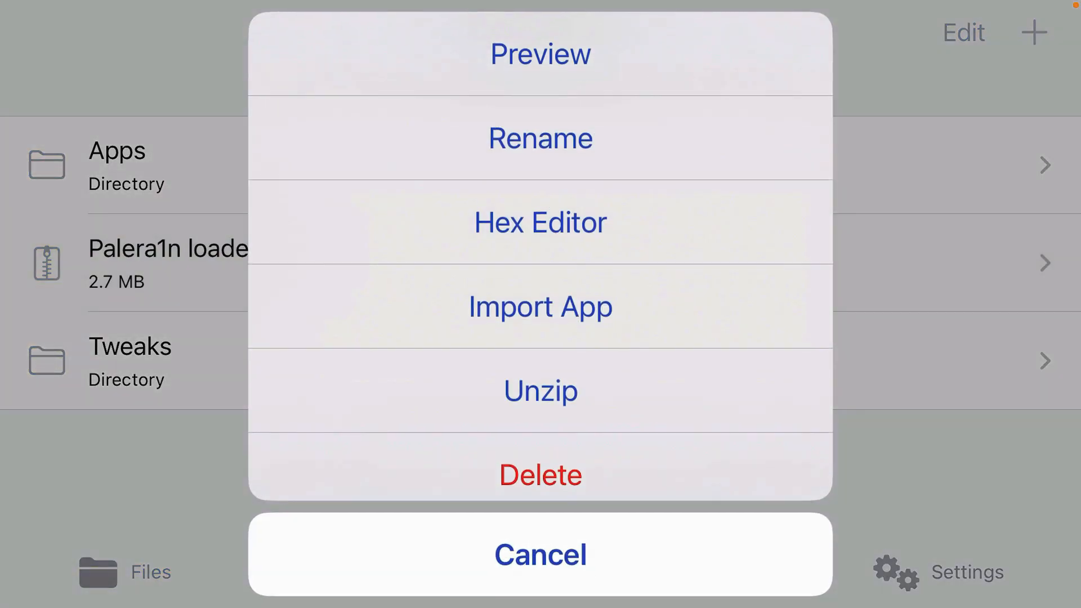
left_click(541, 306)
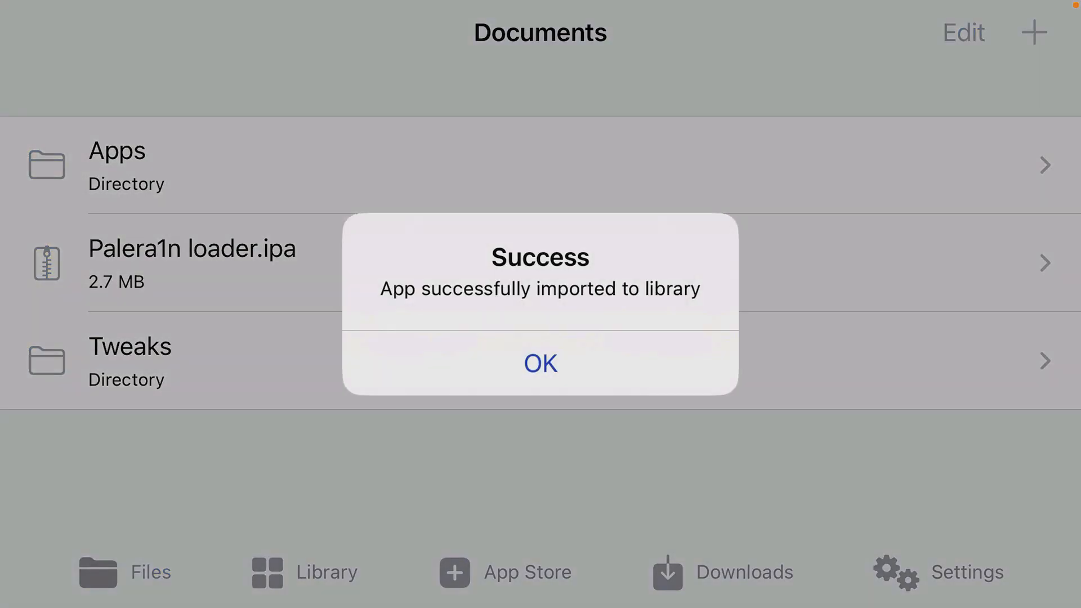
left_click(540, 364)
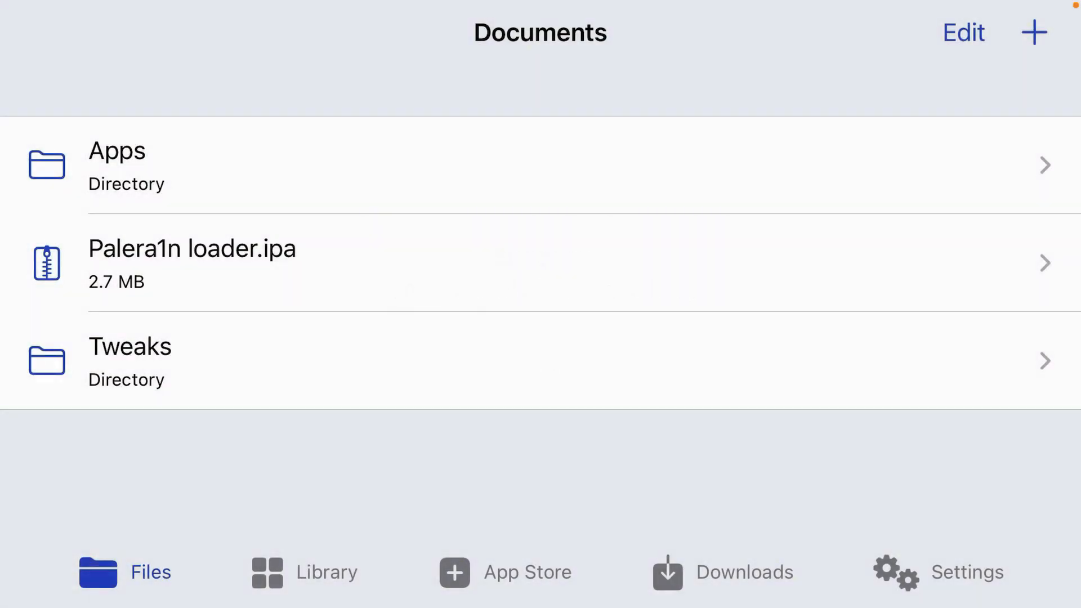
left_click(304, 573)
left_click(350, 109)
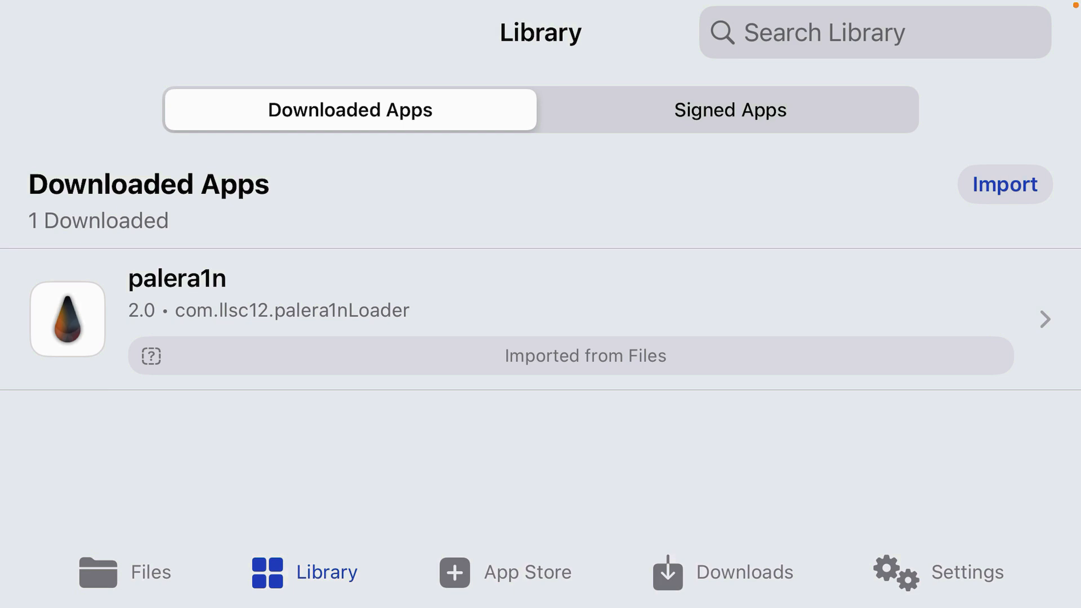
Sign palera1n with the imported certificate and confirm installing it on the device.
left_click(540, 319)
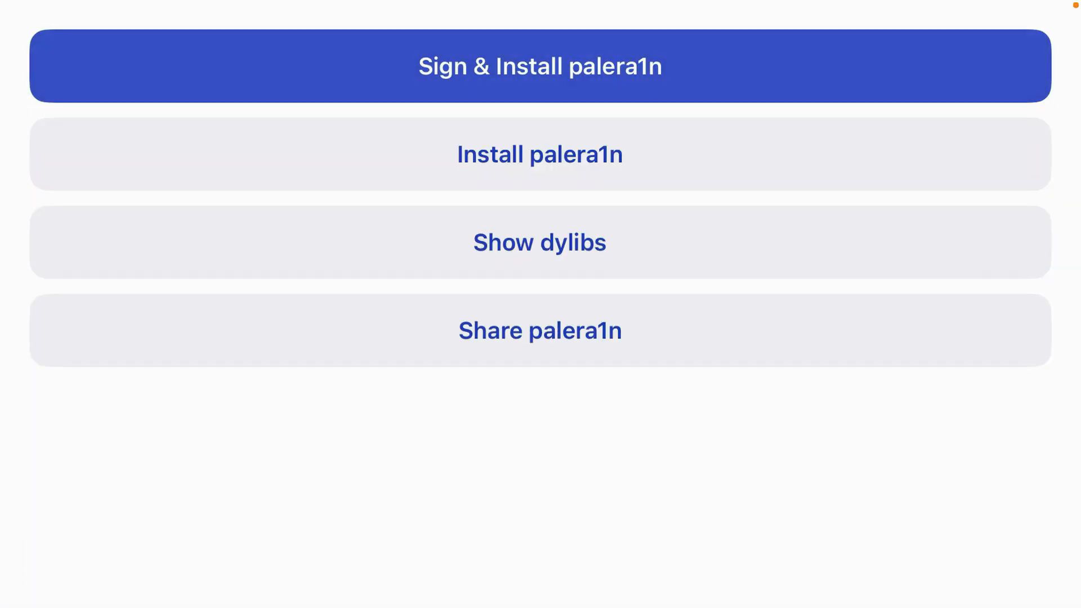
left_click(541, 66)
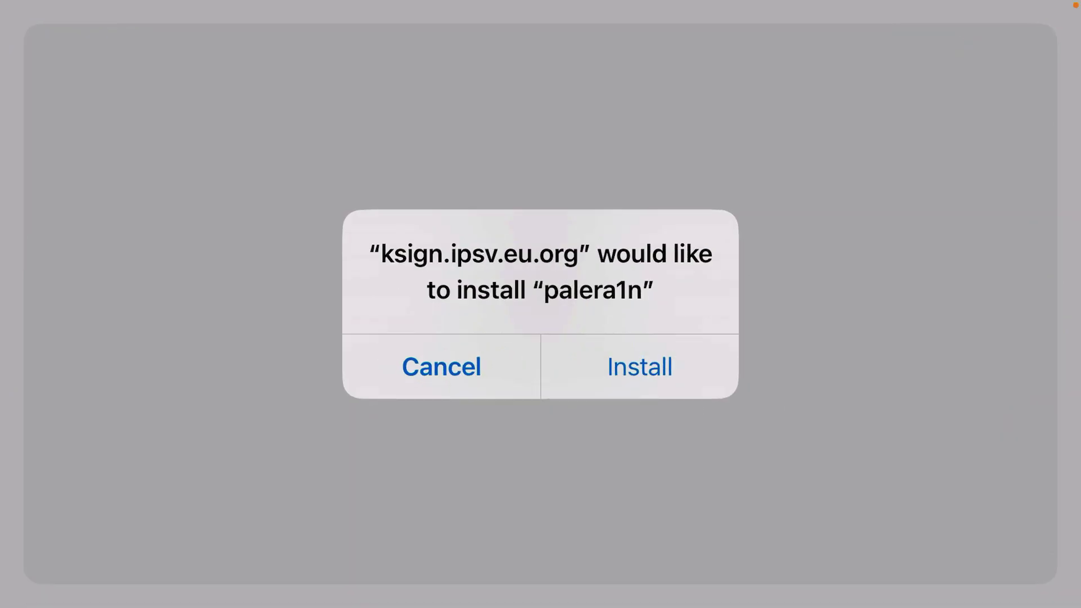
left_click(639, 366)
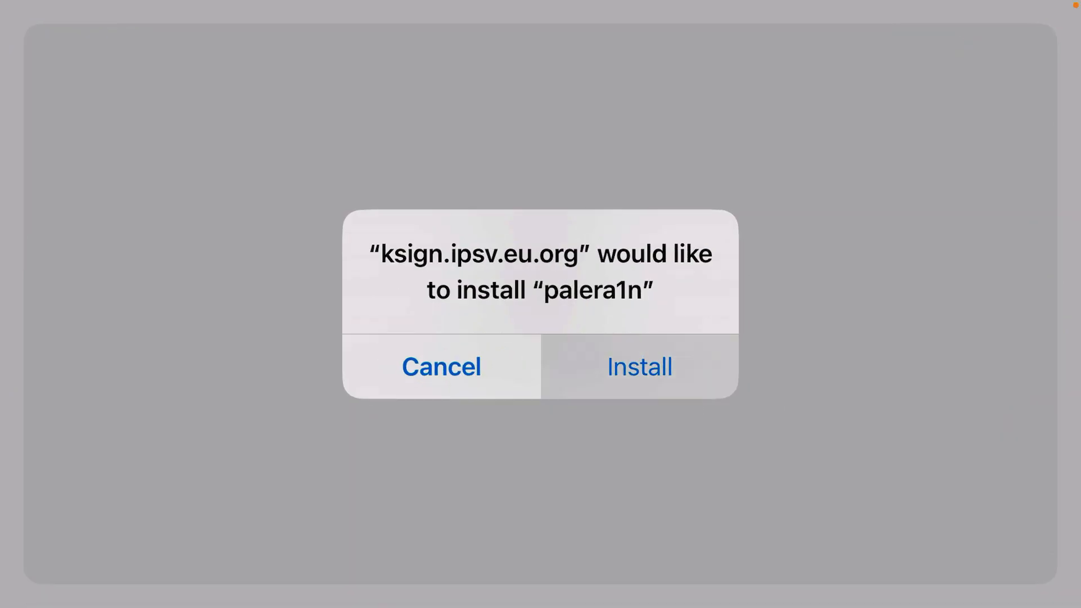